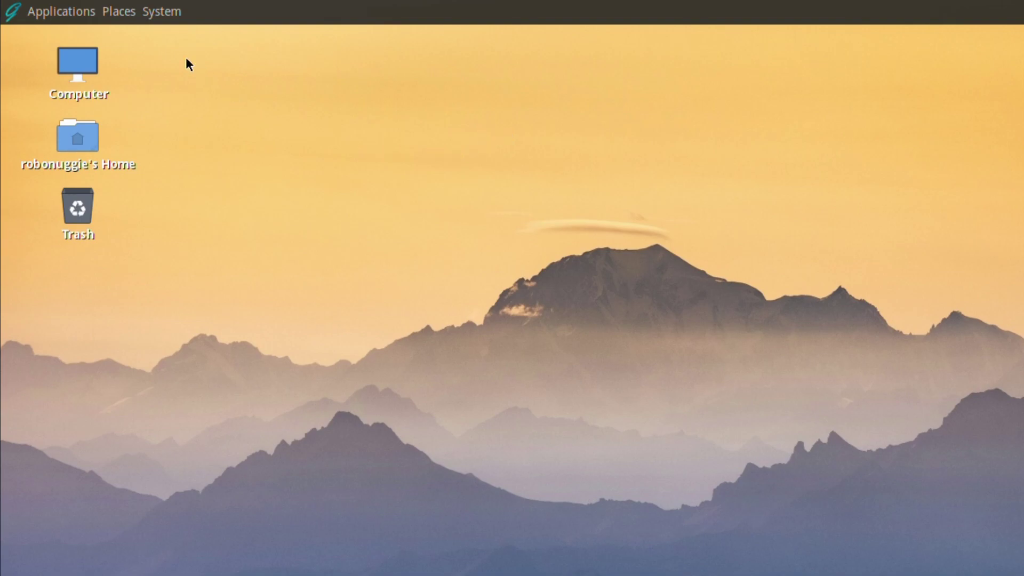
# Open the Applications menu's System Tools submenu listing Caja, MATE System Monitor and MATE Terminal
pyautogui.click(46, 3)
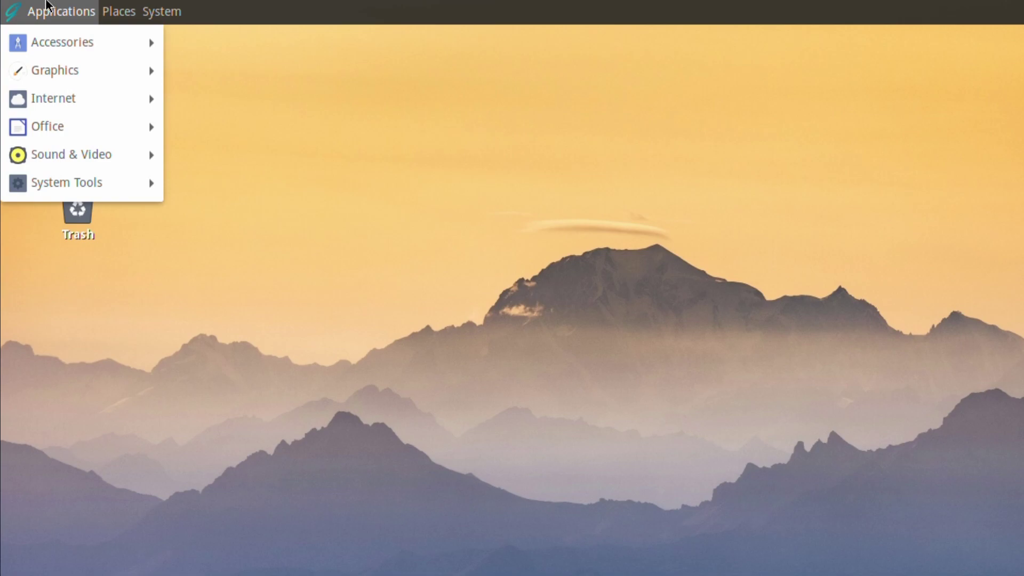
pyautogui.moveTo(88, 187)
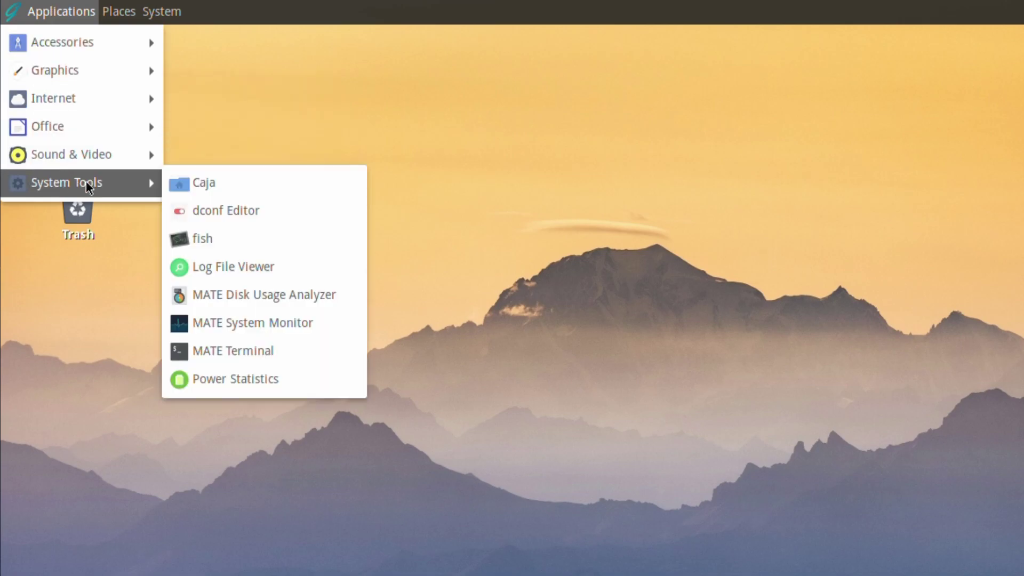
# Launch MATE System Monitor to view GhostBSD 24.01.1, FreeBSD 14.0, memory and disk details
pyautogui.click(259, 324)
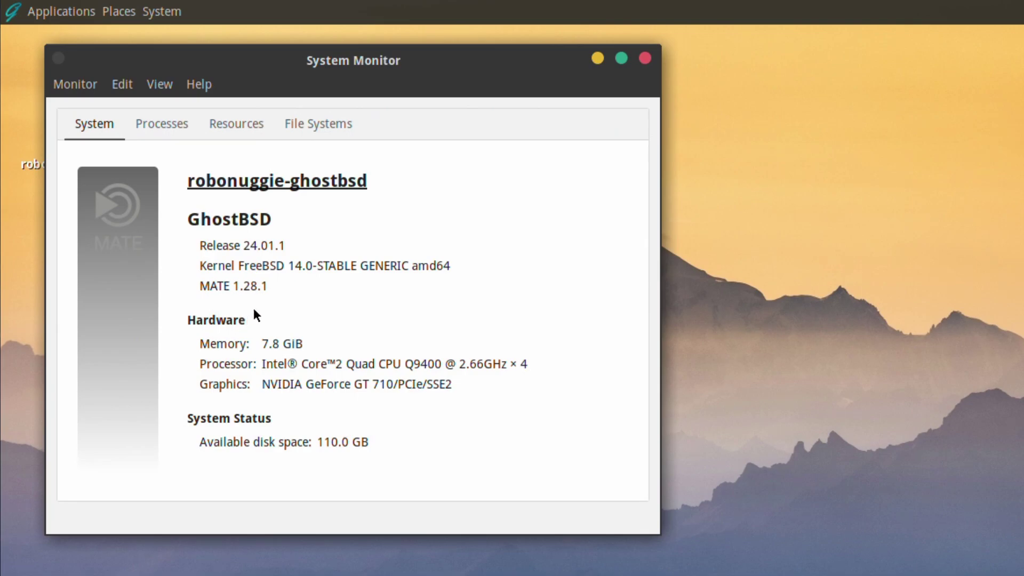
# Close System Monitor, open the GhostBSD Control Center and run Update Station, dismissing 'No Update Available'
pyautogui.click(644, 59)
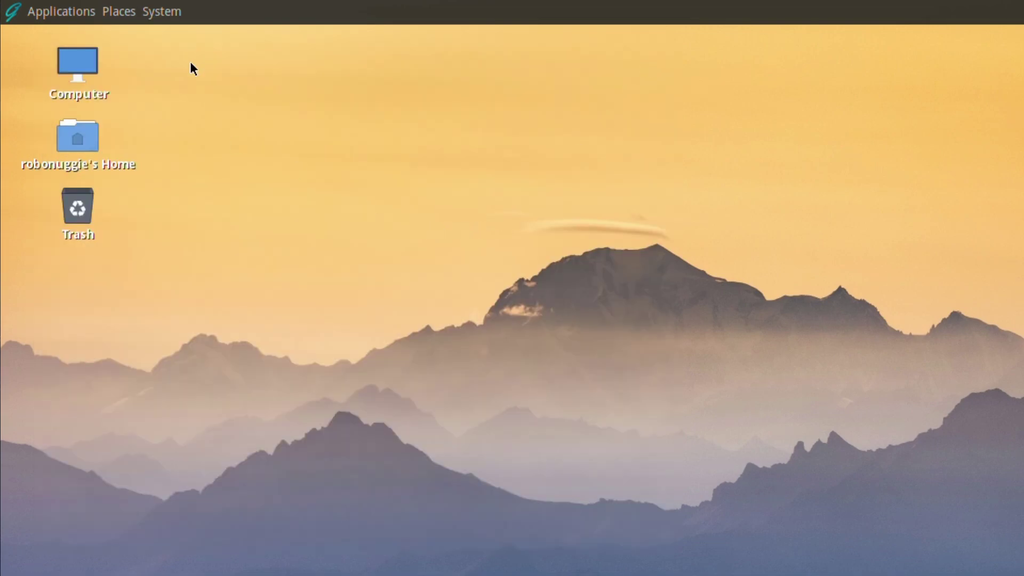
pyautogui.click(160, 11)
pyautogui.moveTo(169, 56)
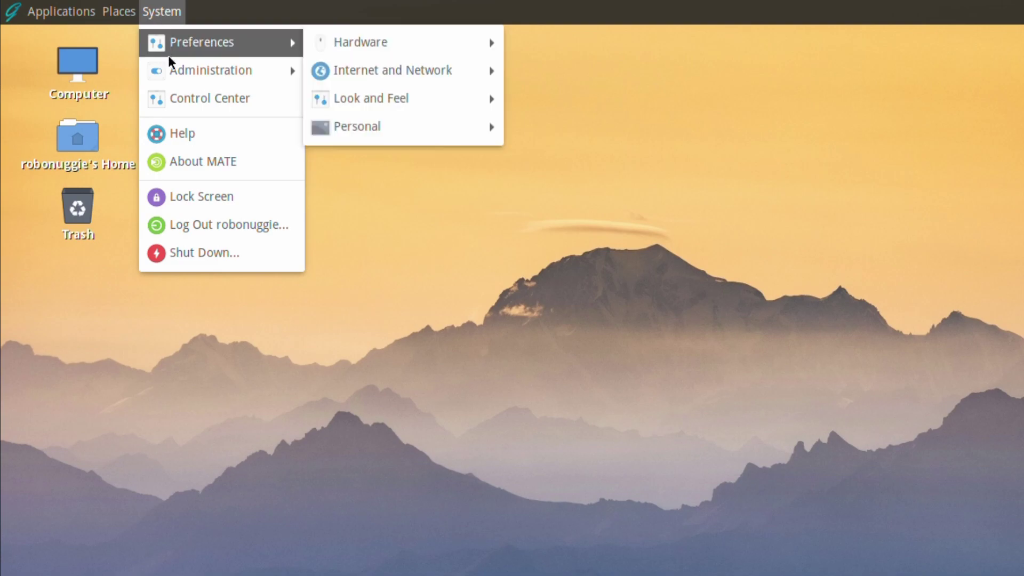
pyautogui.click(168, 89)
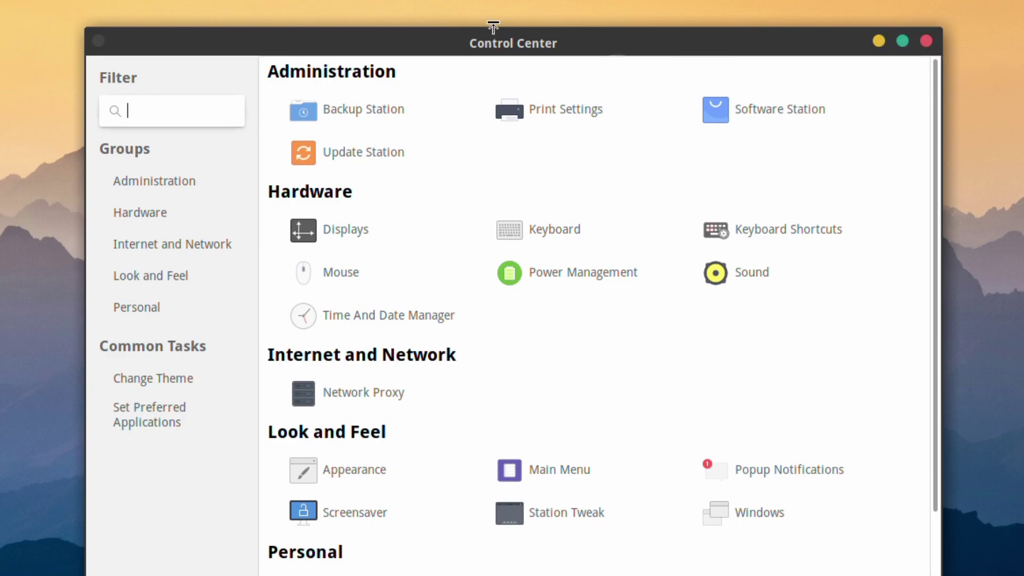
pyautogui.click(335, 152)
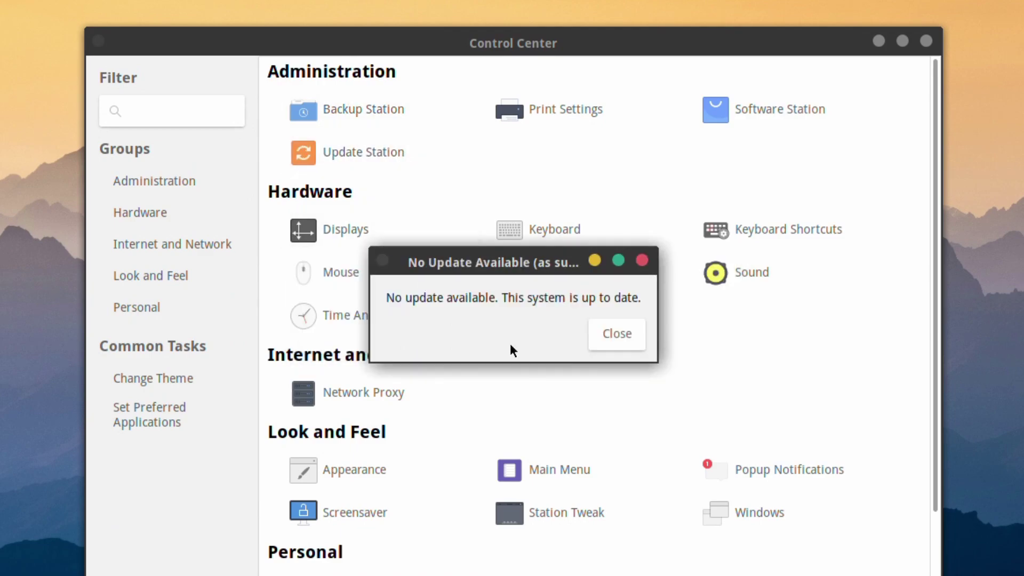
pyautogui.click(633, 344)
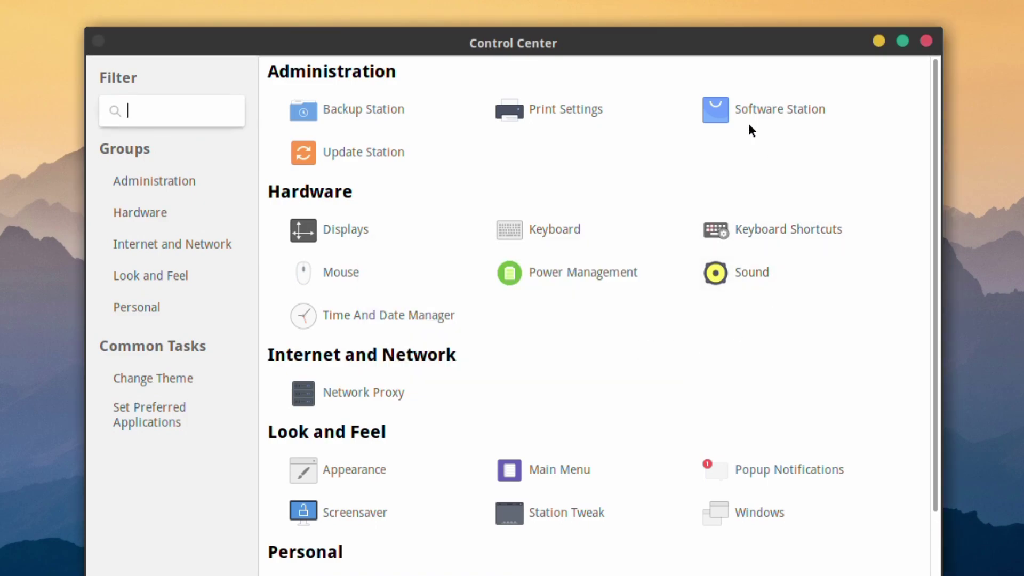
# Launch Software Station as superuser by entering the account password
pyautogui.click(735, 111)
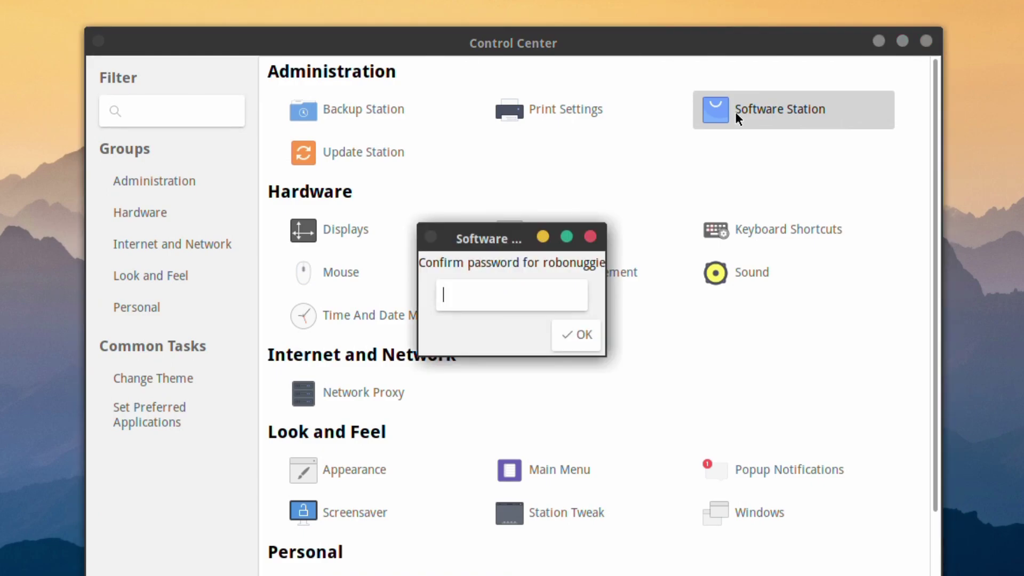
pyautogui.write('••••••••')
pyautogui.press('Return')
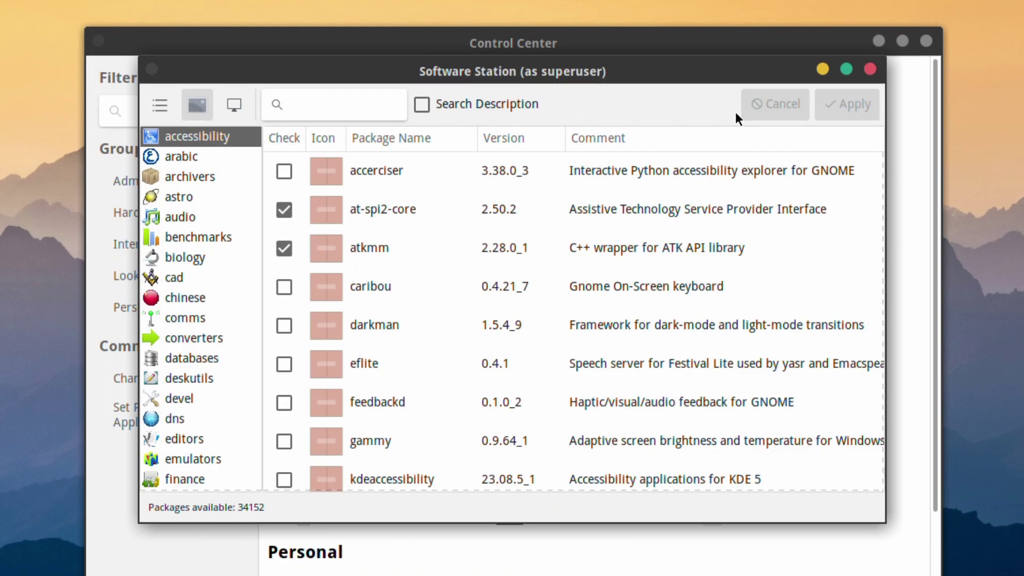
# Search the catalogue for 'enlightenment' and tick the enlightenment 0.26.0,2 package
pyautogui.click(340, 105)
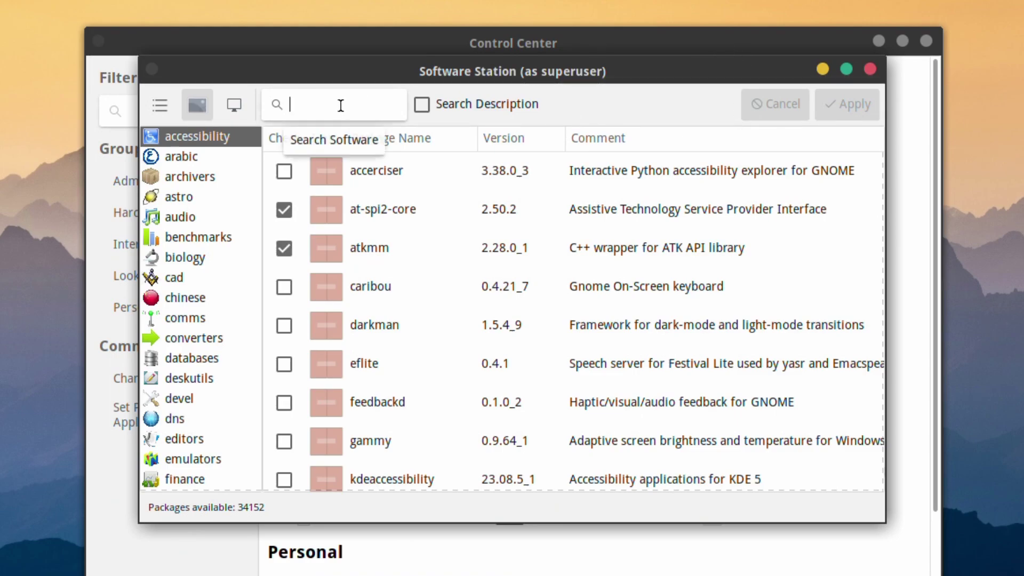
pyautogui.write('en')
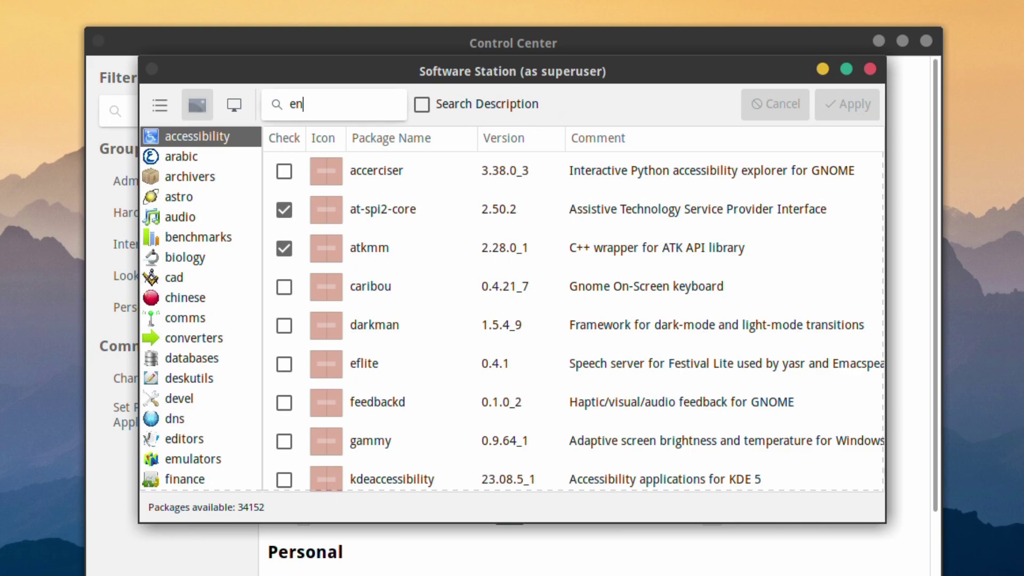
pyautogui.write('lightenm')
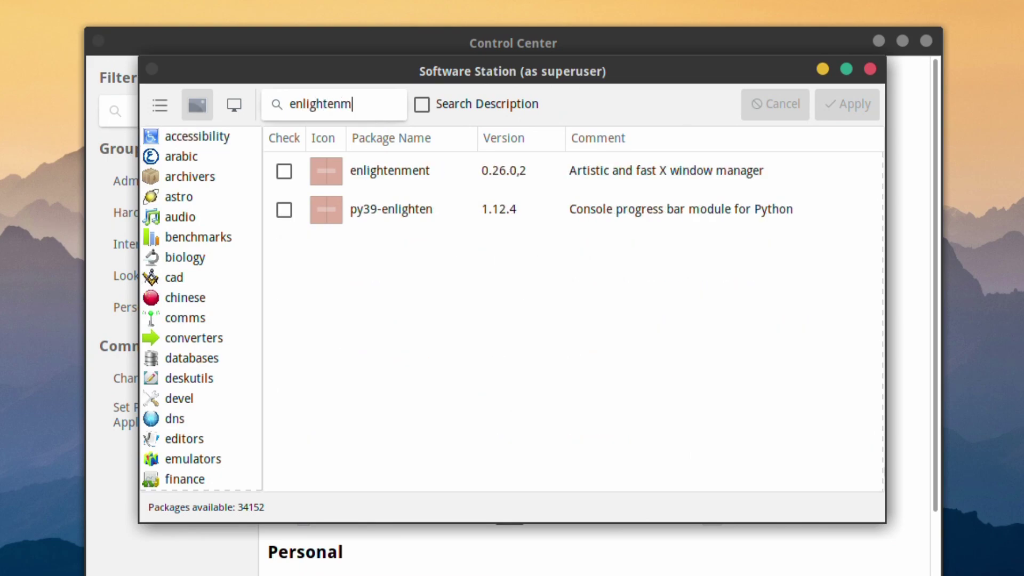
pyautogui.write('ent')
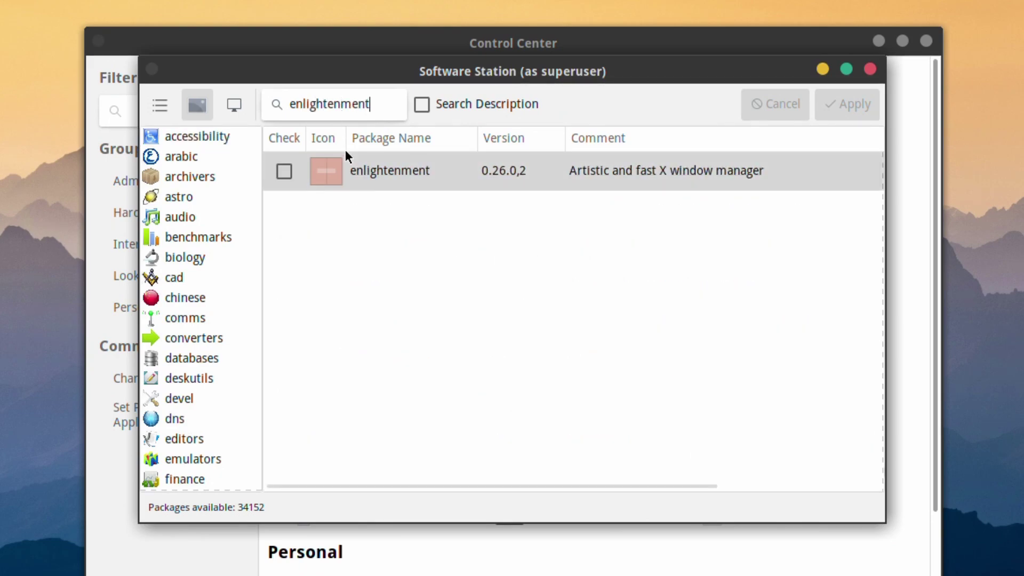
pyautogui.click(282, 172)
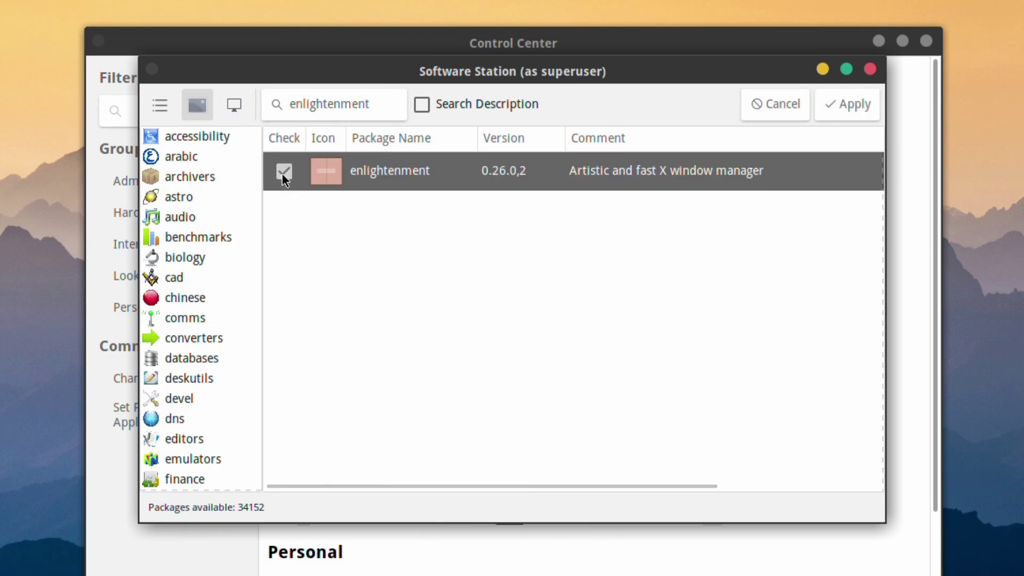
# Apply and confirm installing enlightenment with its 17 new packages, then close Software Station
pyautogui.click(839, 103)
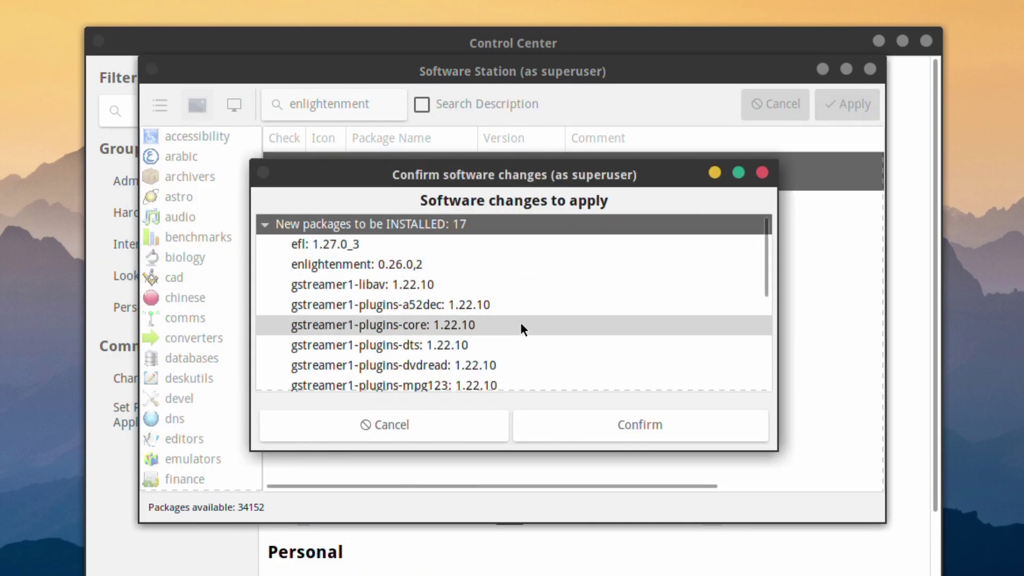
pyautogui.scroll(-5, 520, 322)
pyautogui.scroll(5, 520, 322)
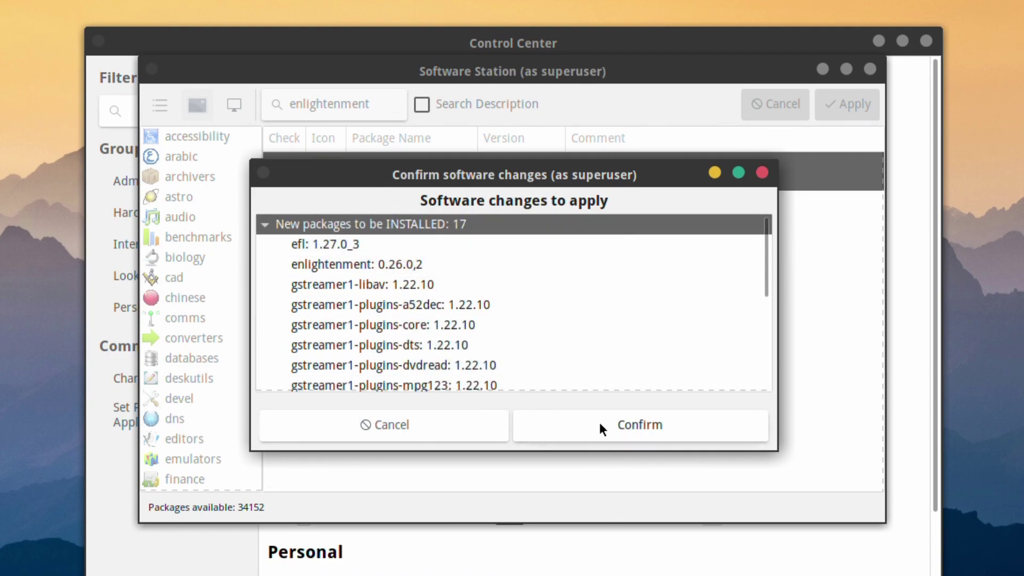
pyautogui.click(631, 426)
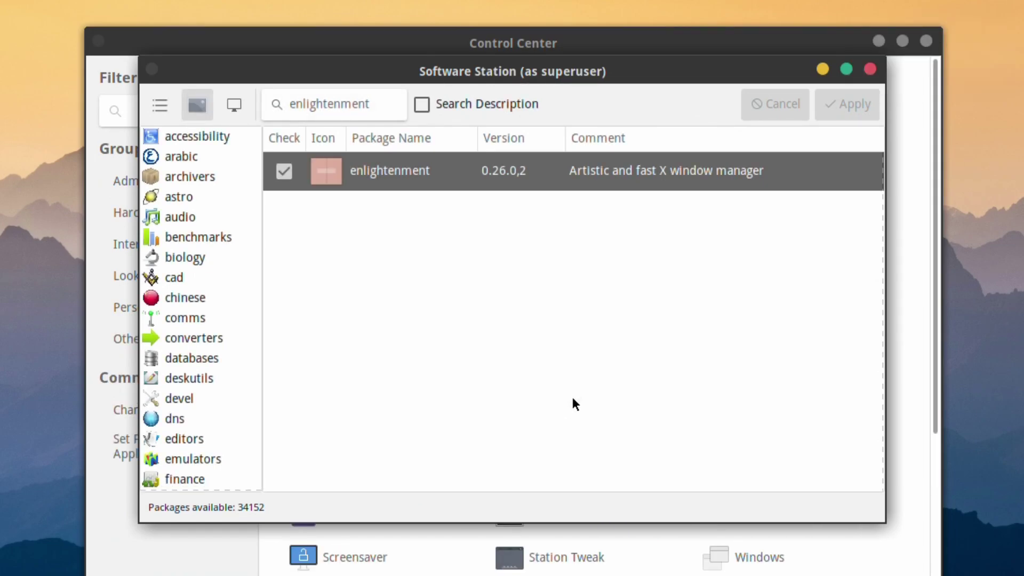
pyautogui.click(869, 70)
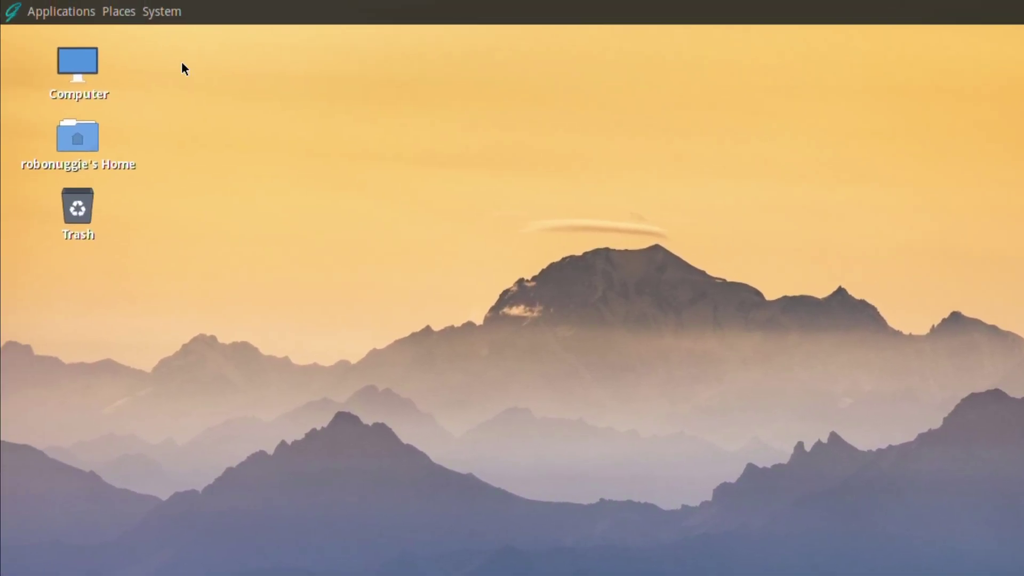
# Log out of the MATE session via System > Log Out, confirming immediately
pyautogui.click(160, 11)
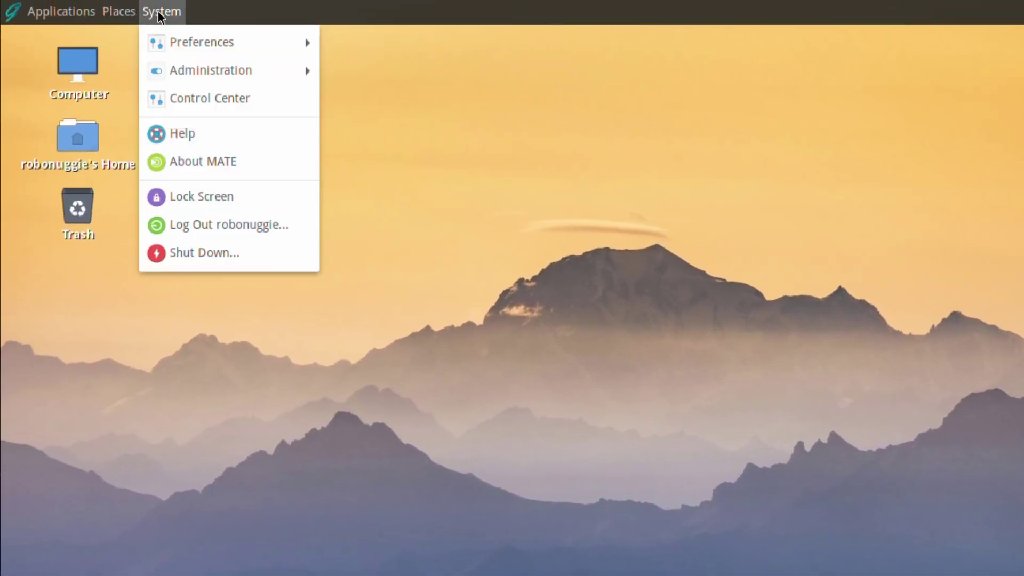
pyautogui.click(237, 226)
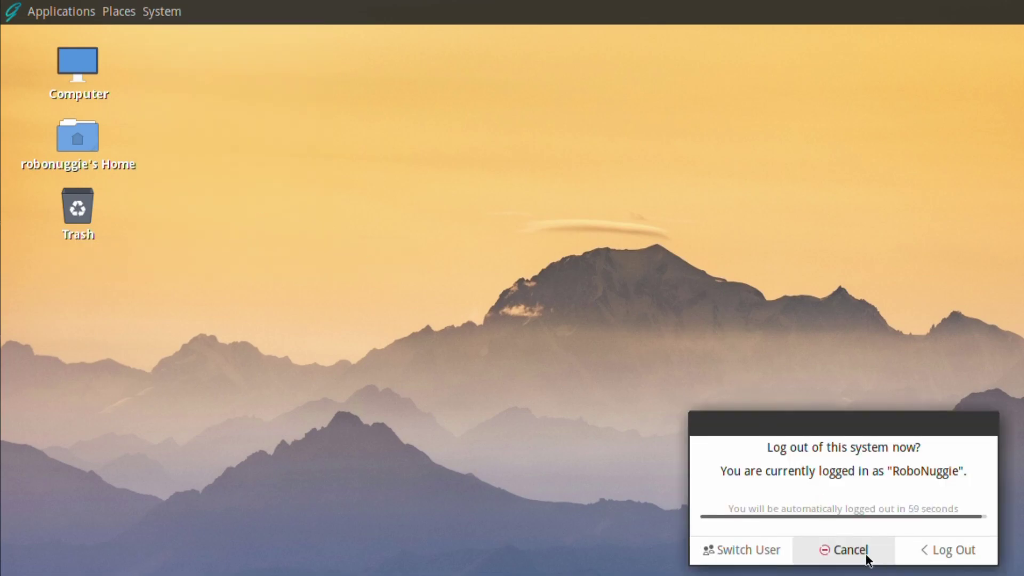
pyautogui.click(959, 549)
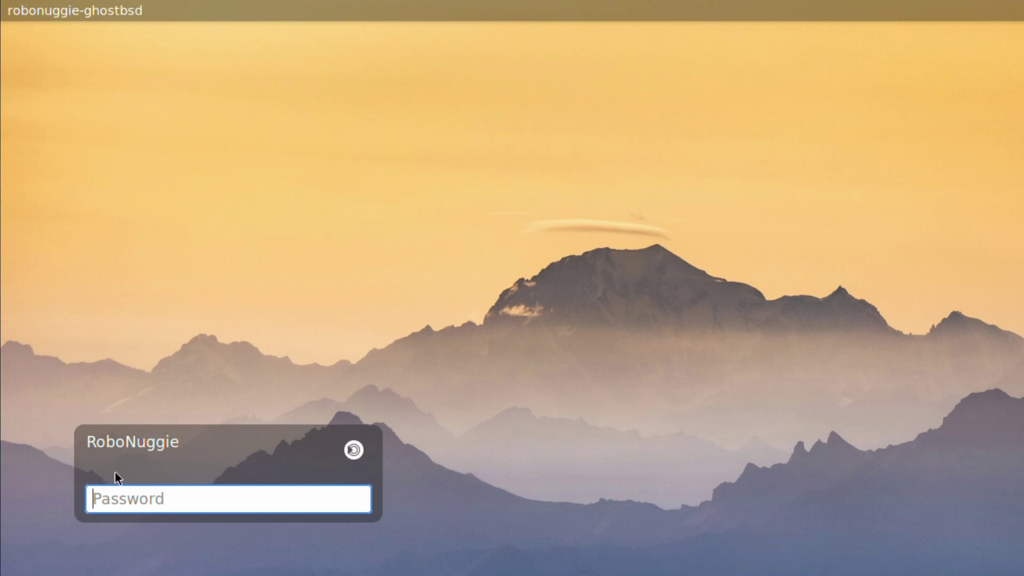
# Enter the account password and choose the Enlightenment session before logging in
pyautogui.click(155, 509)
pyautogui.write('******')
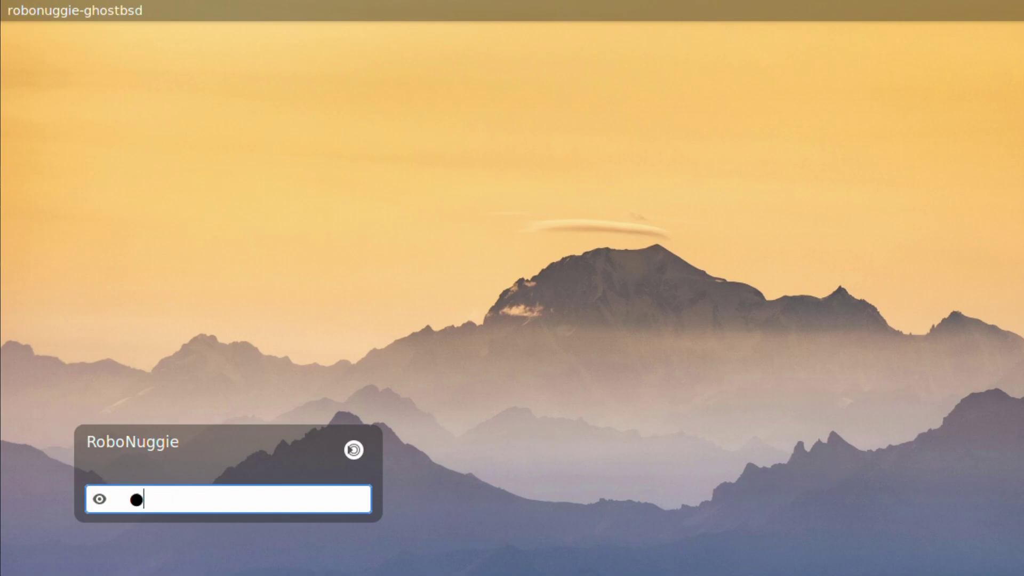
pyautogui.write('**')
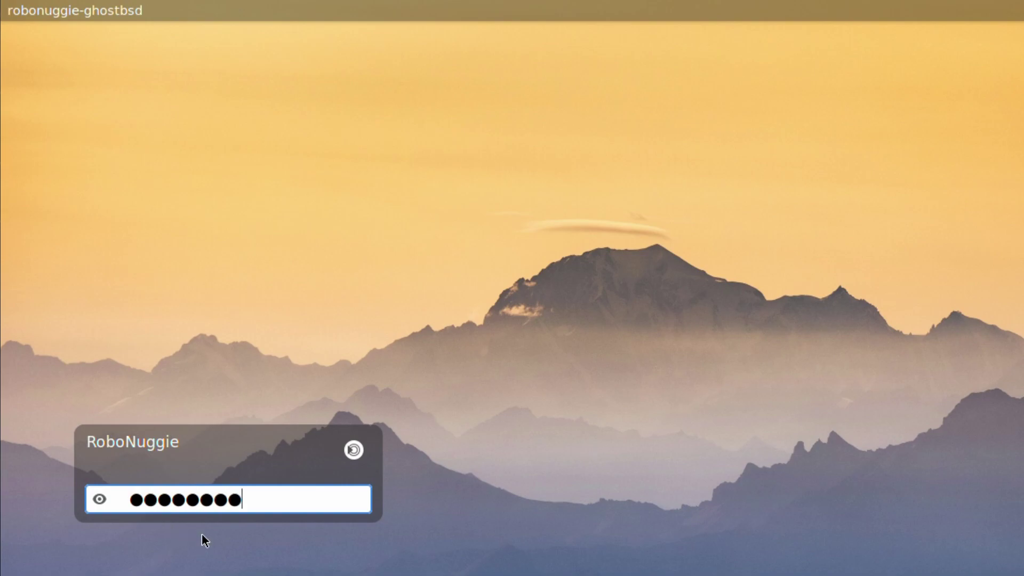
pyautogui.click(356, 451)
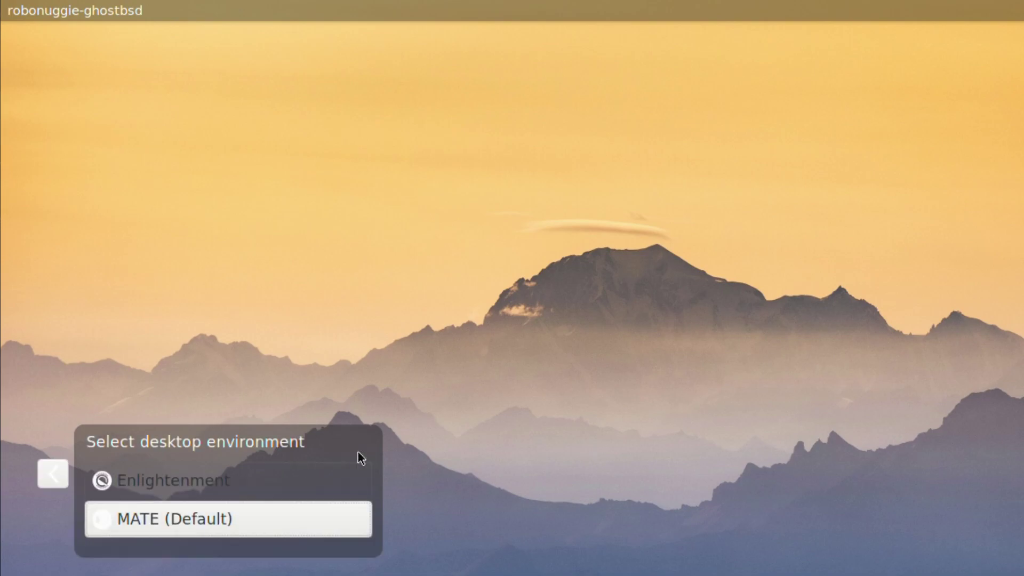
pyautogui.click(271, 479)
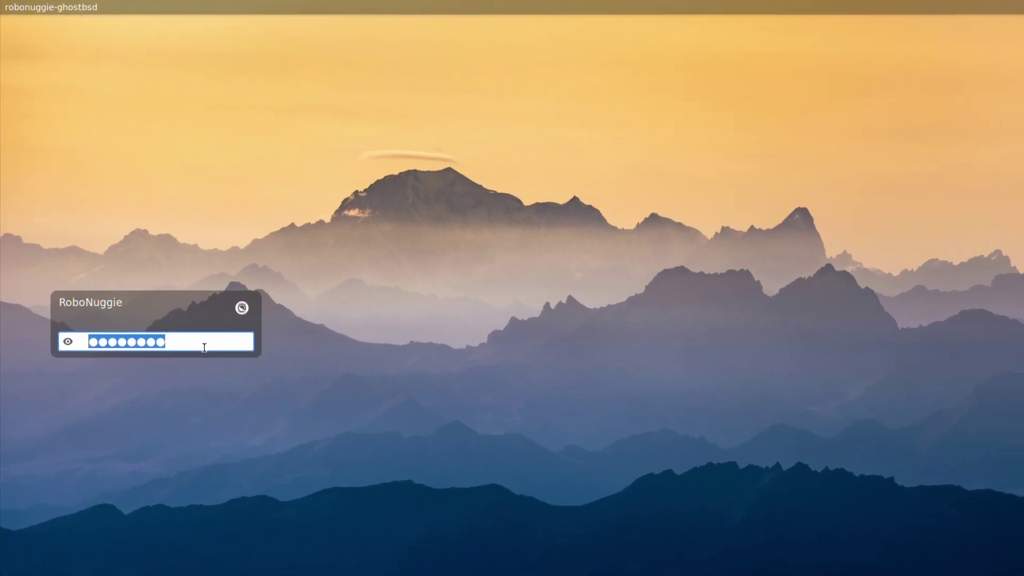
pyautogui.click(302, 505)
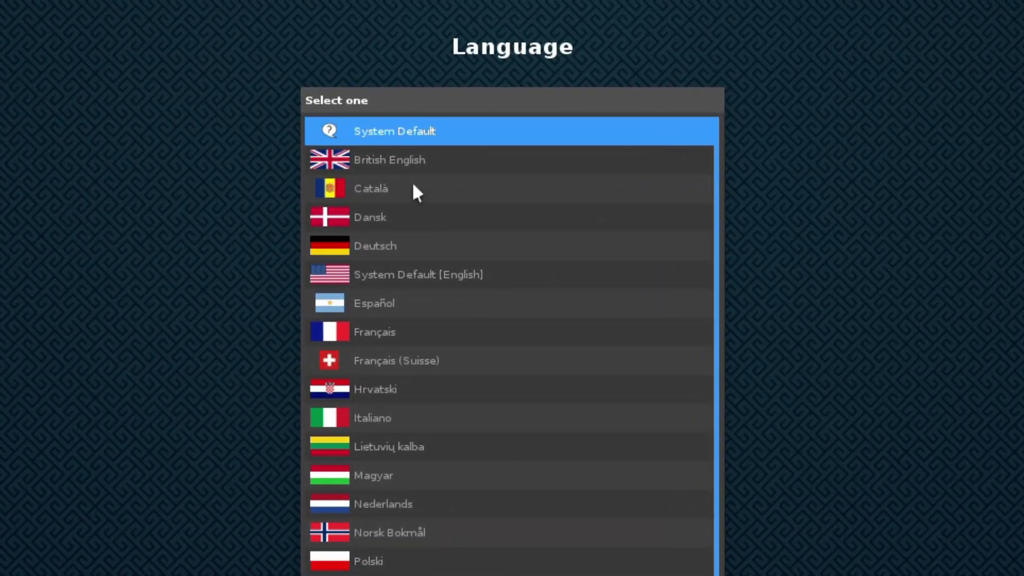
# Choose British English, the English (UK) keyboard and the Computer (Standard Enlightenment) profile
pyautogui.click(425, 166)
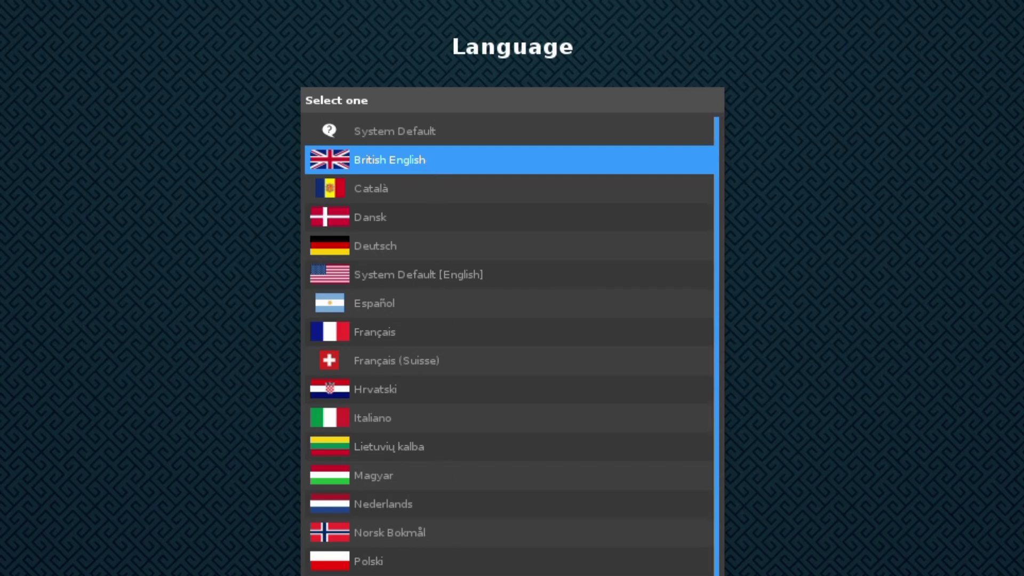
pyautogui.press('Return')
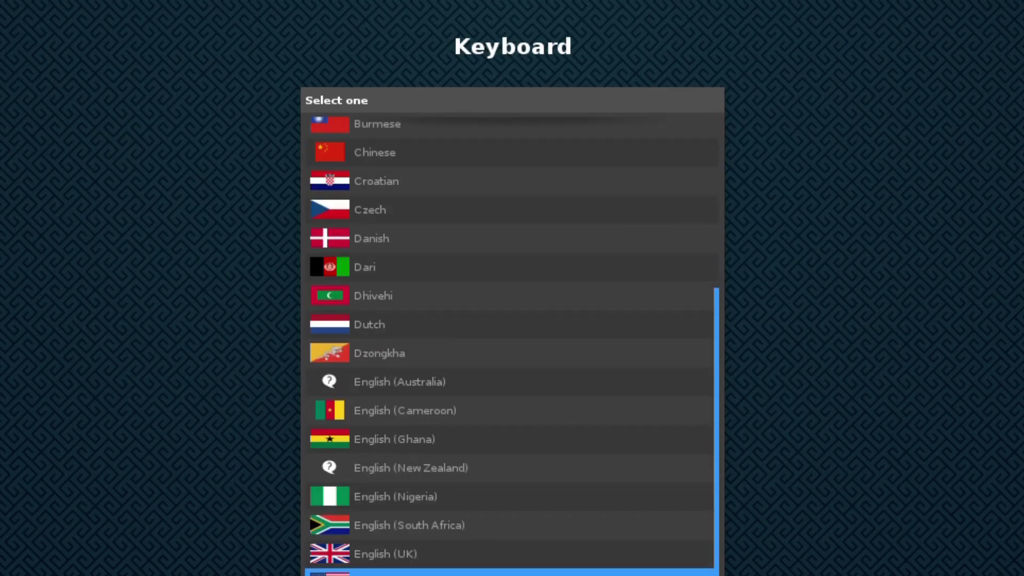
pyautogui.click(414, 562)
pyautogui.press('Return')
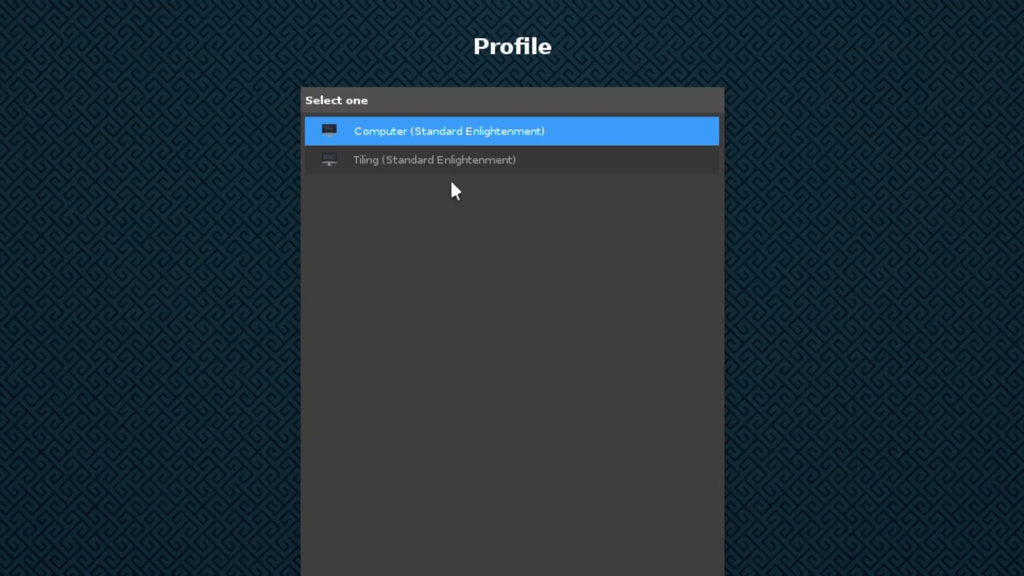
pyautogui.click(459, 161)
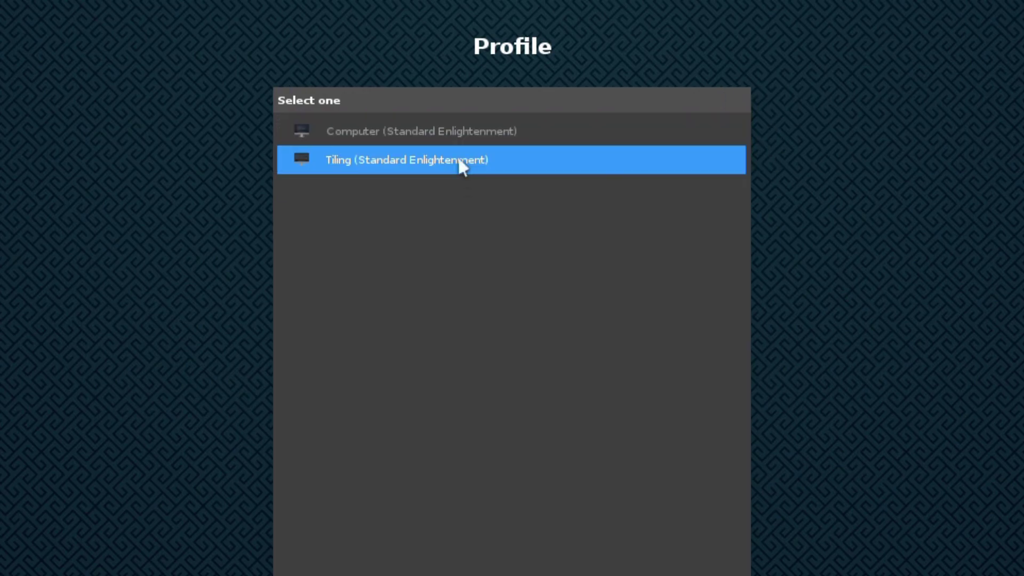
pyautogui.click(477, 134)
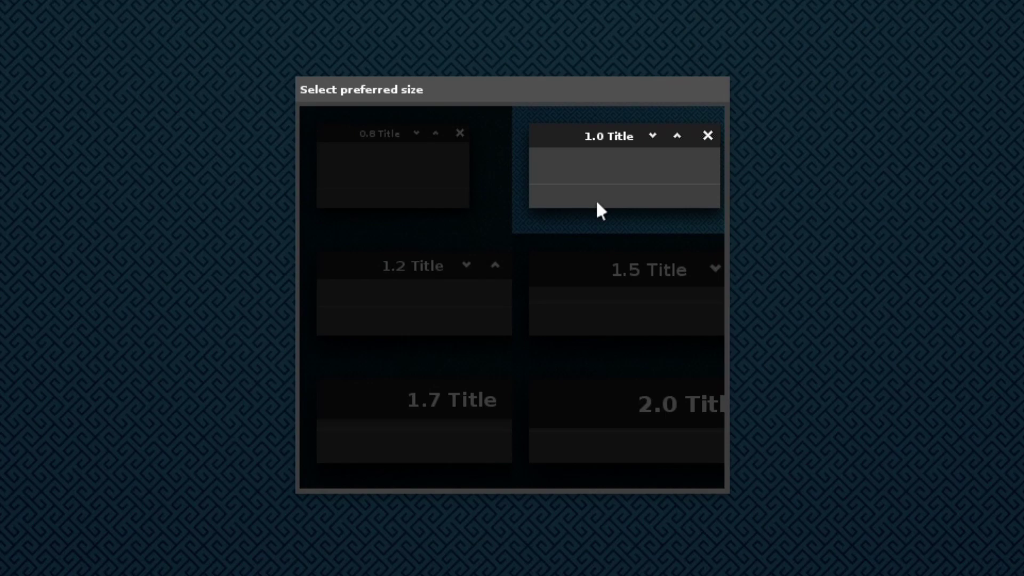
# Keep the window title size at 1.0 after trying 0.8, and continue
pyautogui.click(375, 192)
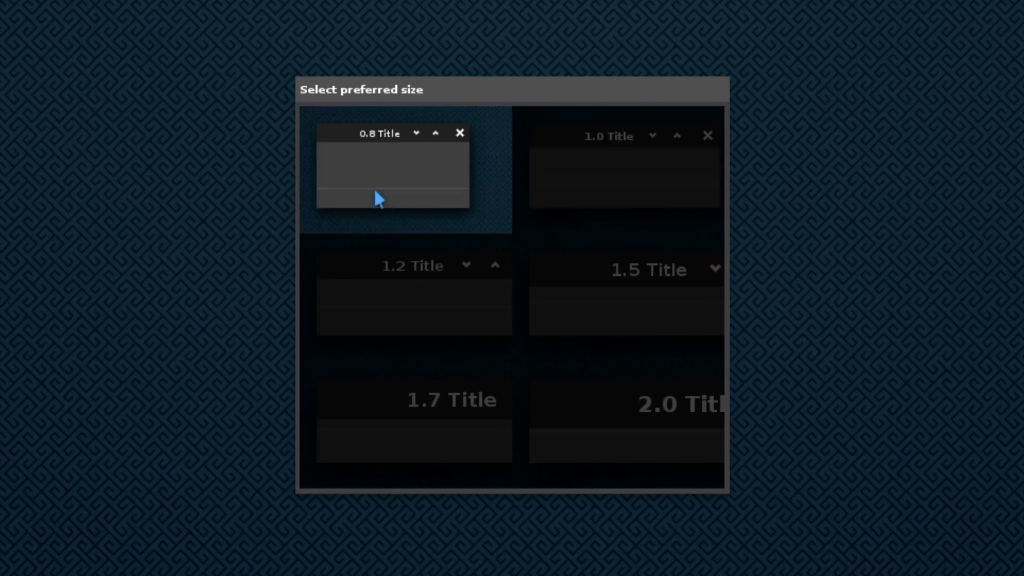
pyautogui.click(588, 197)
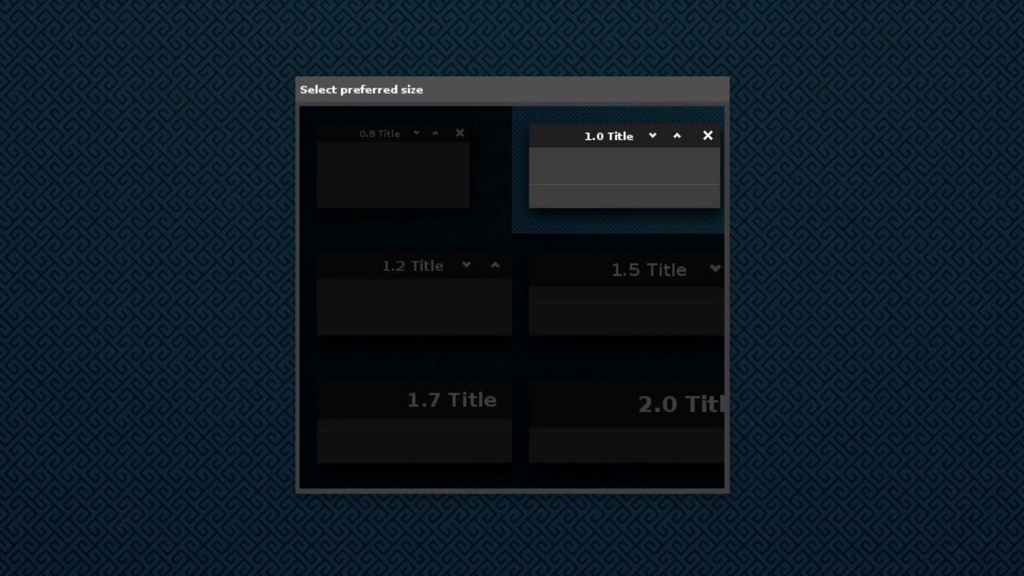
pyautogui.press('Return')
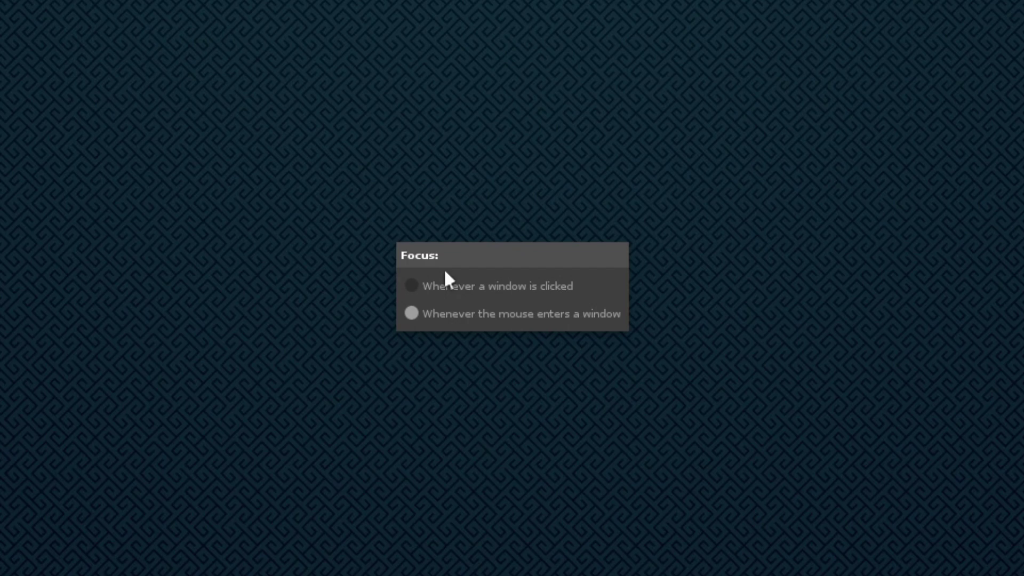
# Choose 'Whenever a window is clicked' for focus and tick Enable Taskbar
pyautogui.click(412, 288)
pyautogui.press('Return')
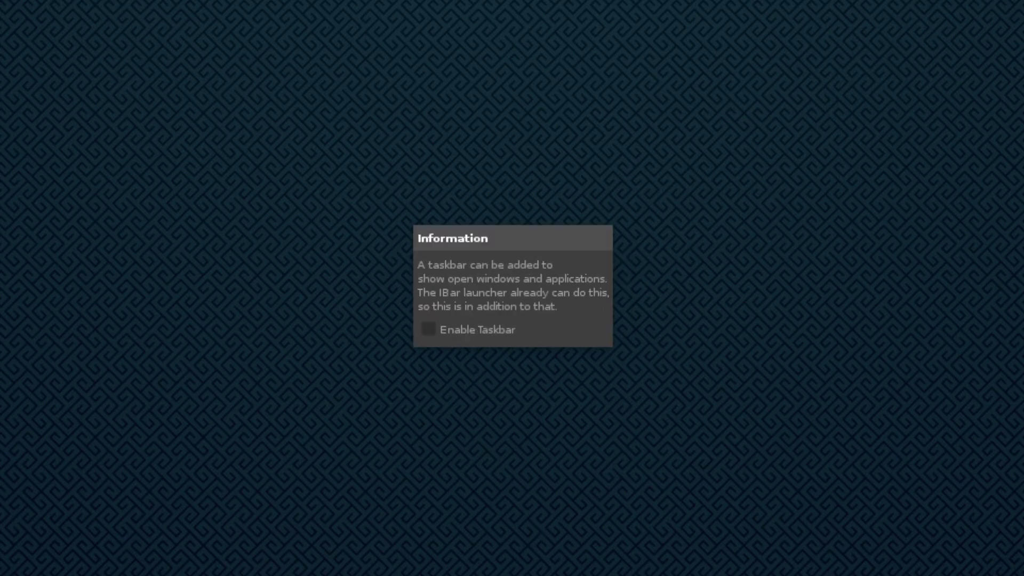
pyautogui.click(502, 341)
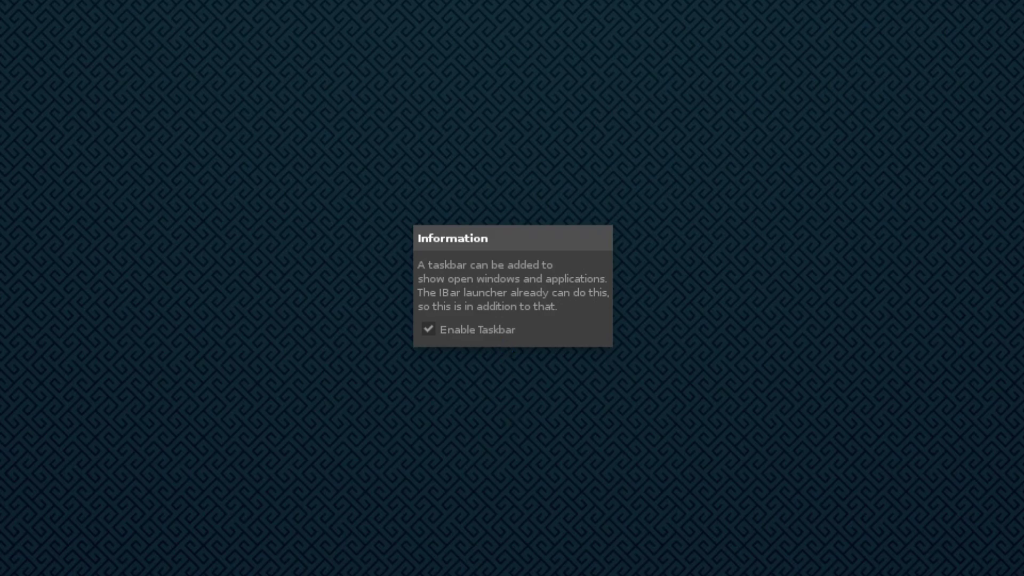